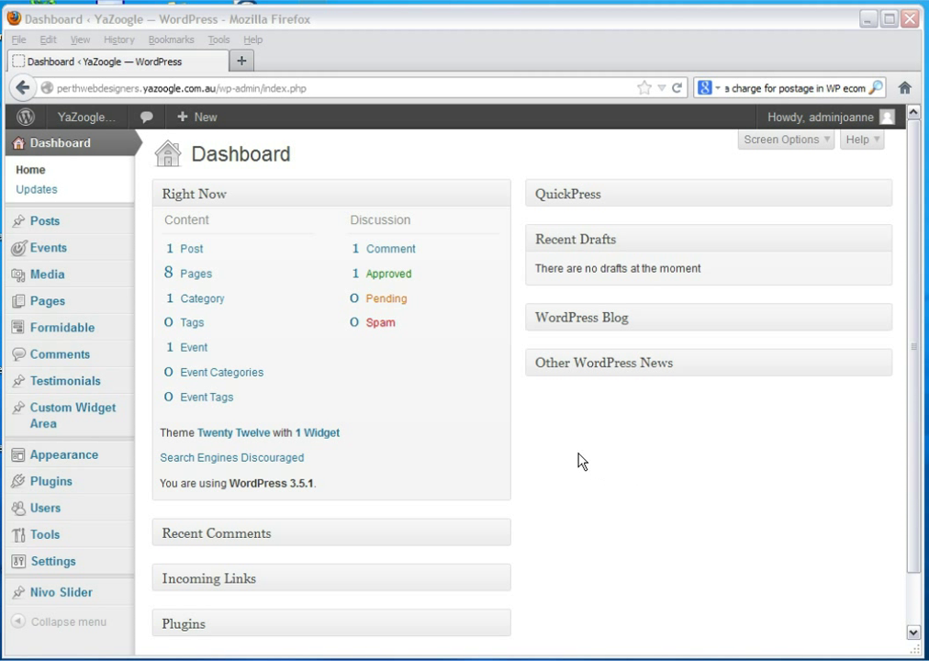
- Create a new slider titled 'my front page show' and open the image file picker
mouse_move(76, 598)
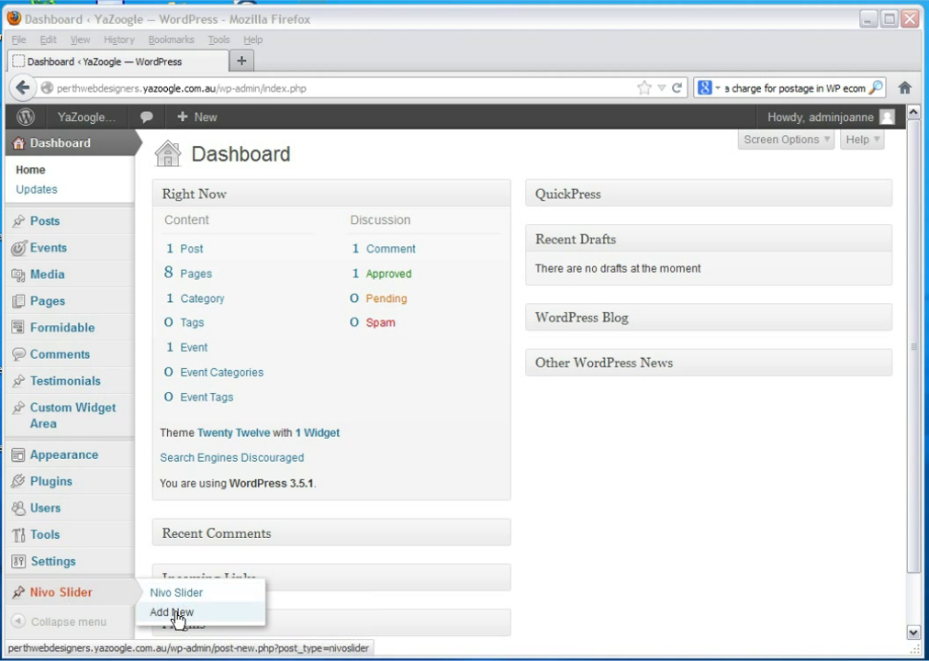
click(174, 612)
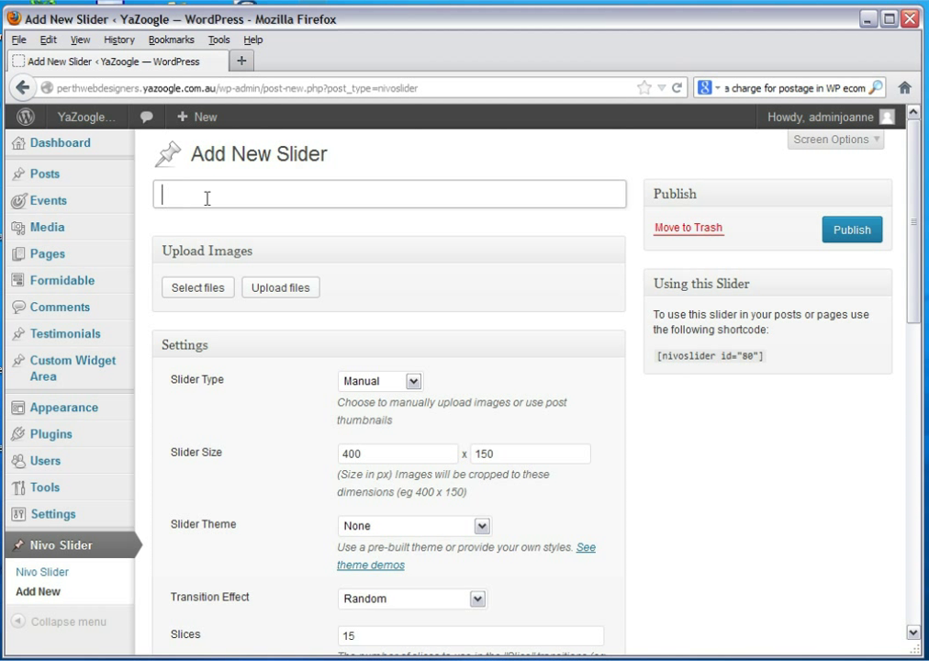
text(my front page show)
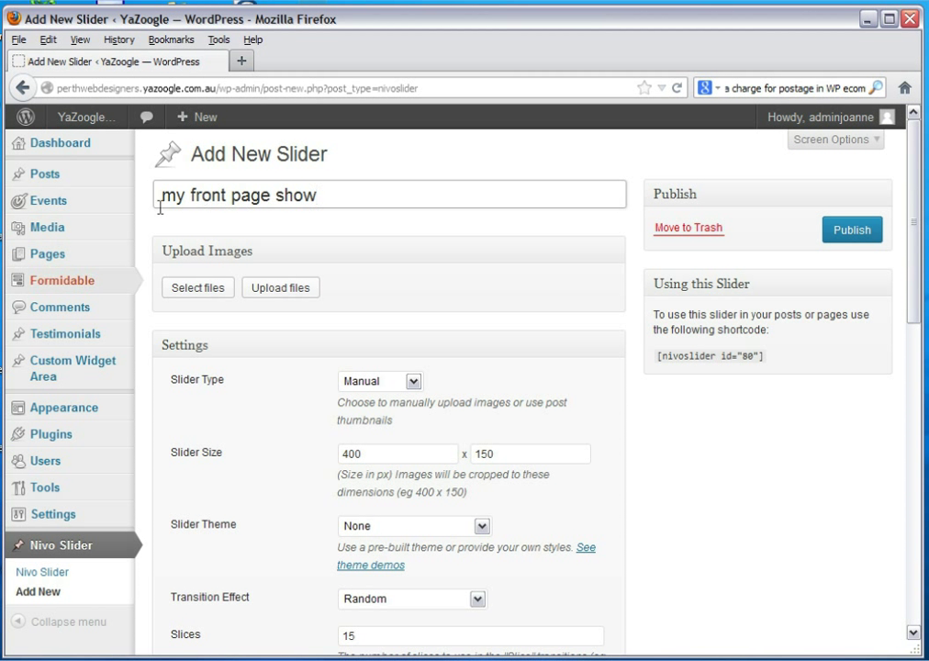
click(210, 287)
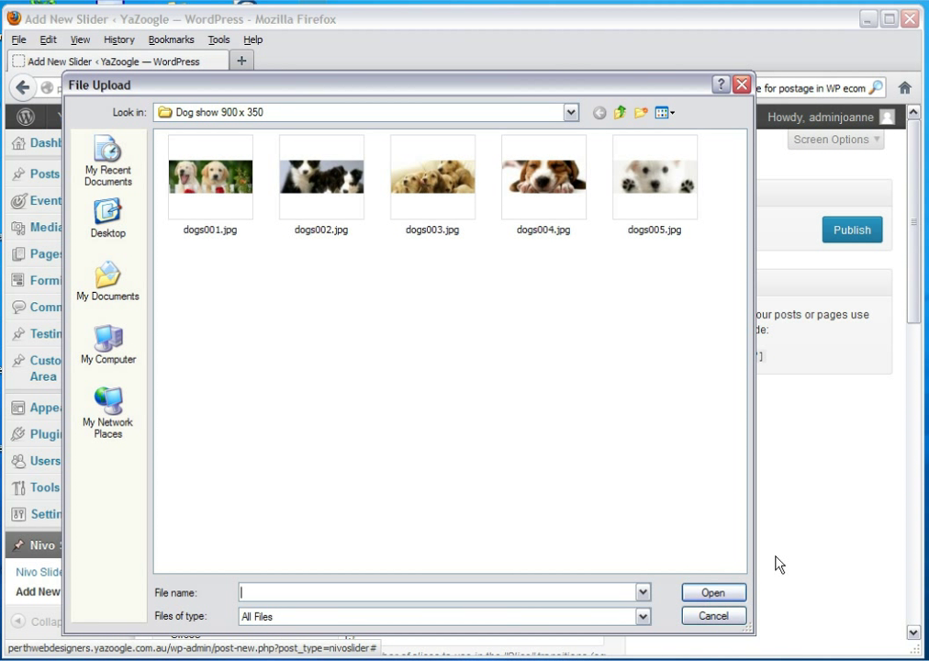
- Select dogs001.jpg through dogs005.jpg and upload all five into the slider
click(175, 155)
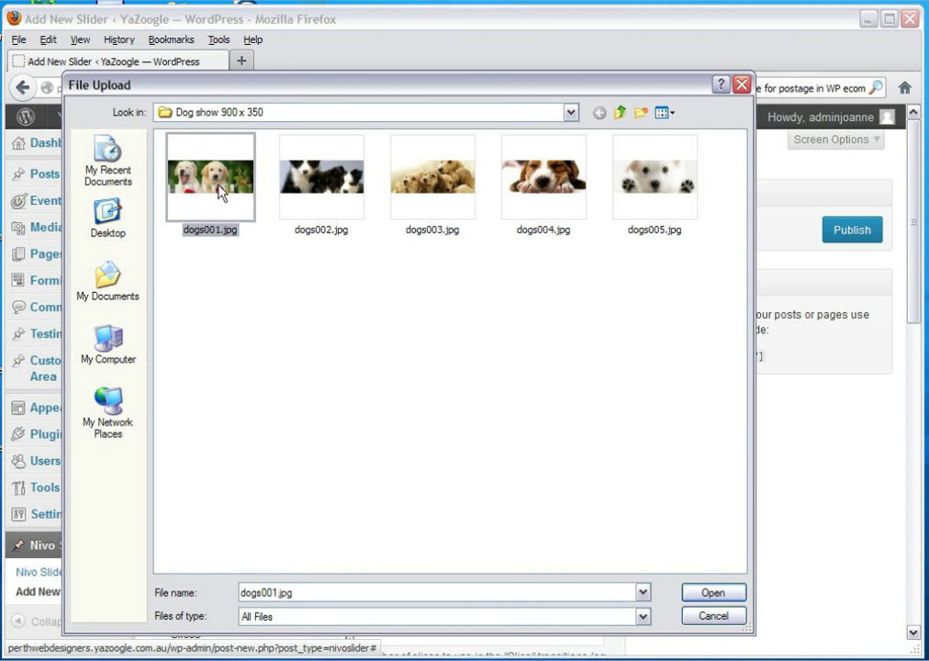
shift+click(677, 207)
click(725, 591)
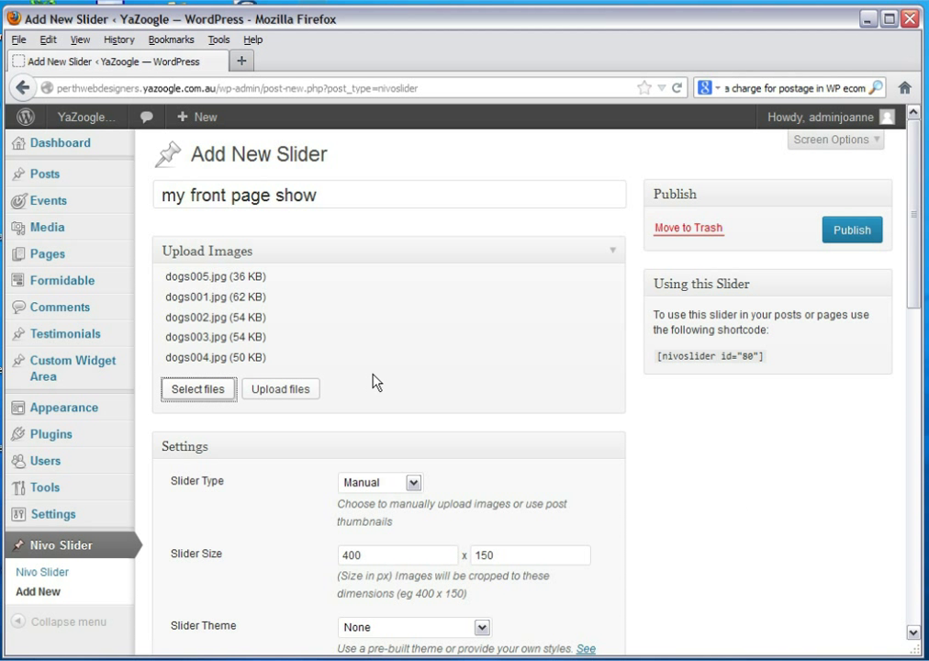
click(283, 391)
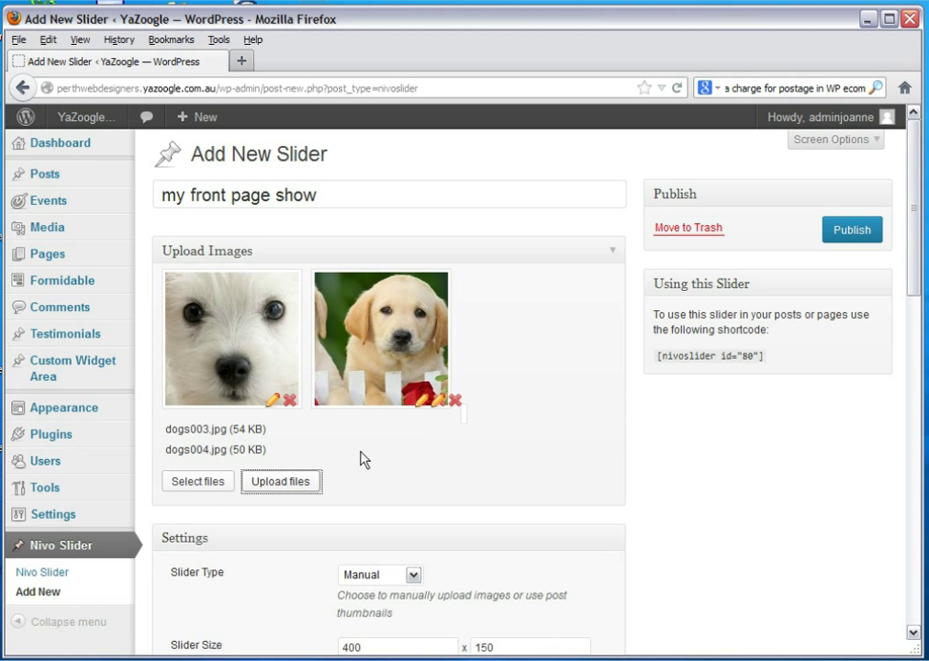
scroll(361, 459, down, 2)
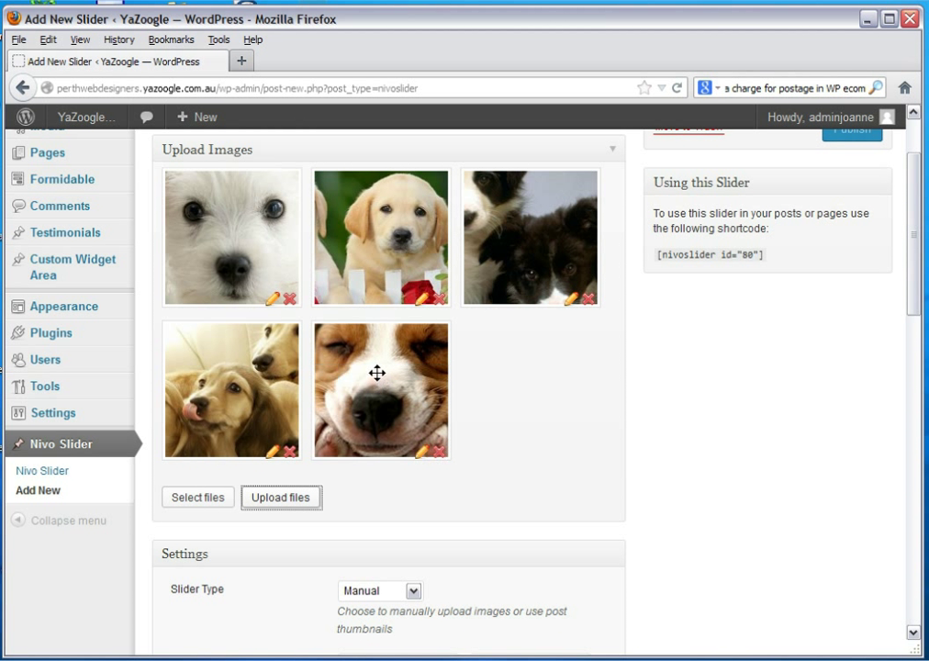
scroll(377, 374, down, 4)
scroll(287, 406, down, 2)
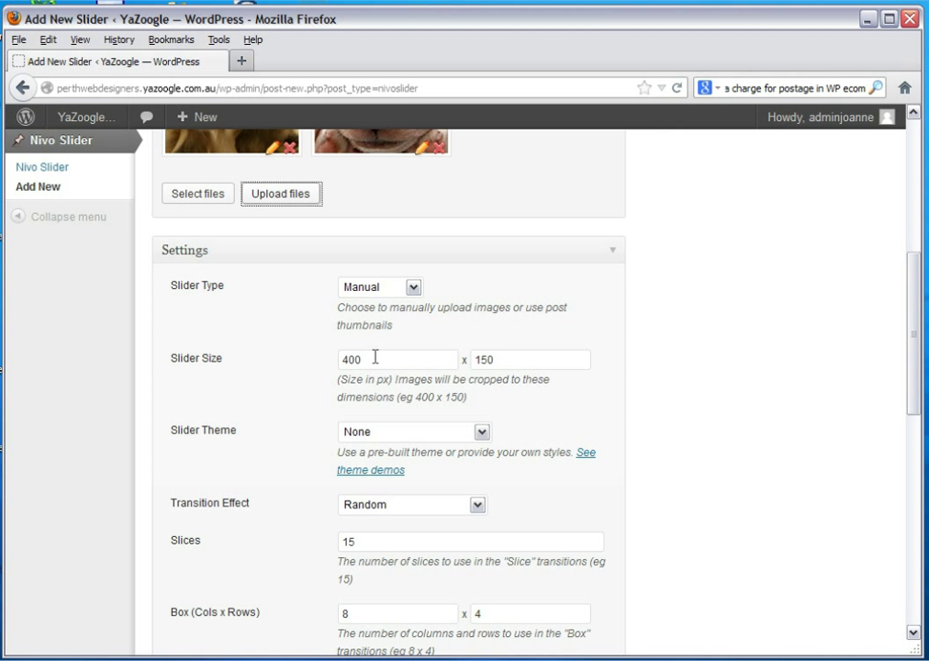
- Set the slider size to 900 x 350 and choose the Nivo Slider Default Theme
drag(375, 359, 334, 359)
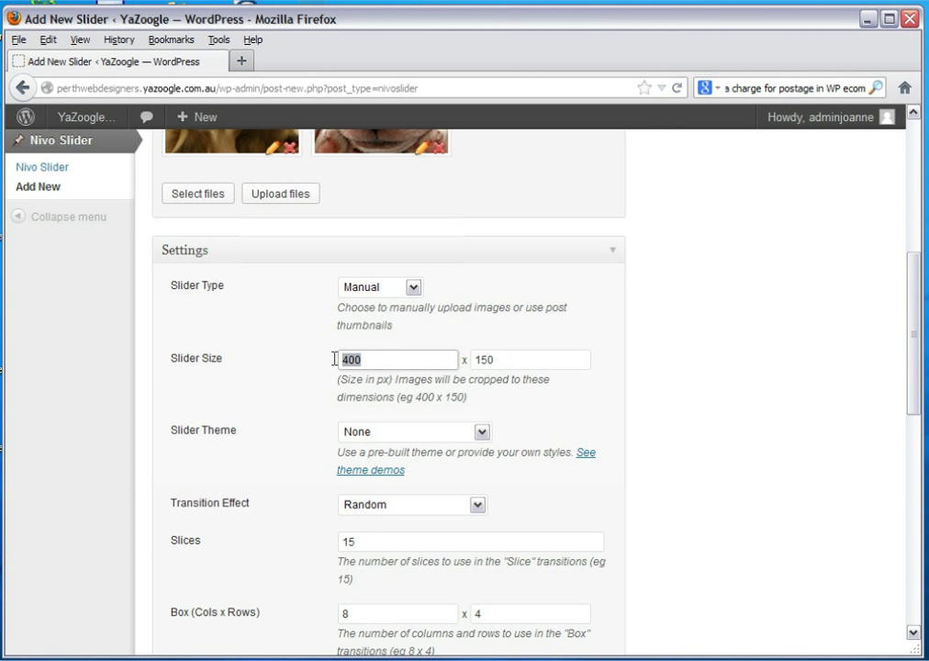
text(900)
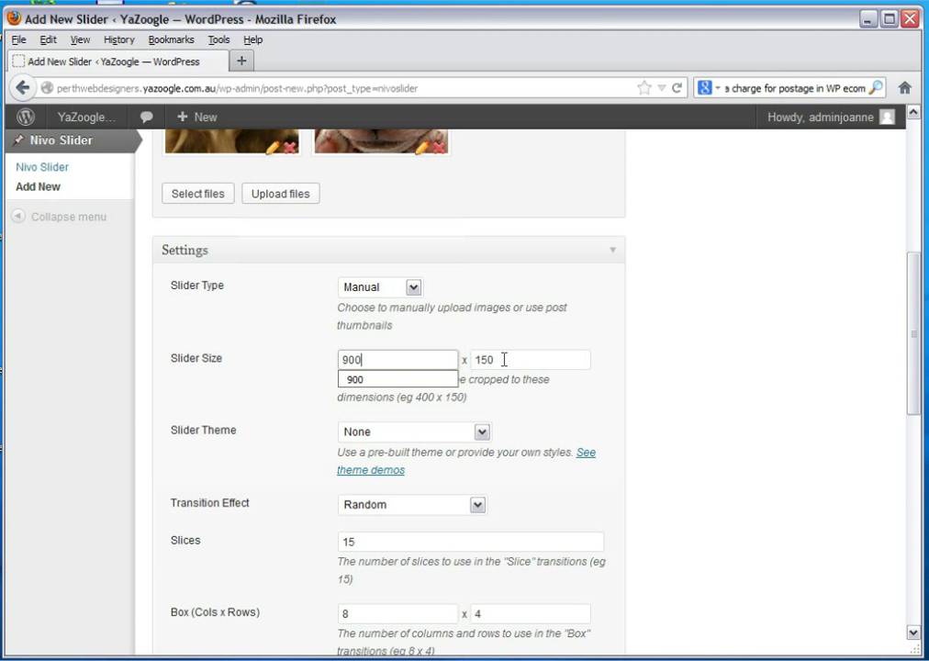
drag(504, 360, 465, 361)
text(350)
click(302, 400)
click(390, 431)
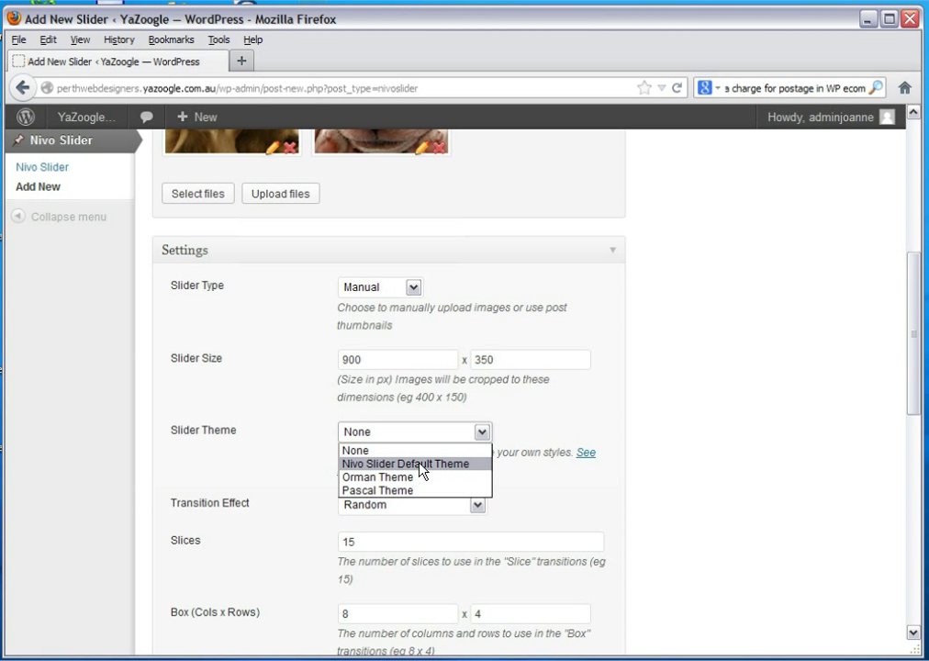
click(432, 465)
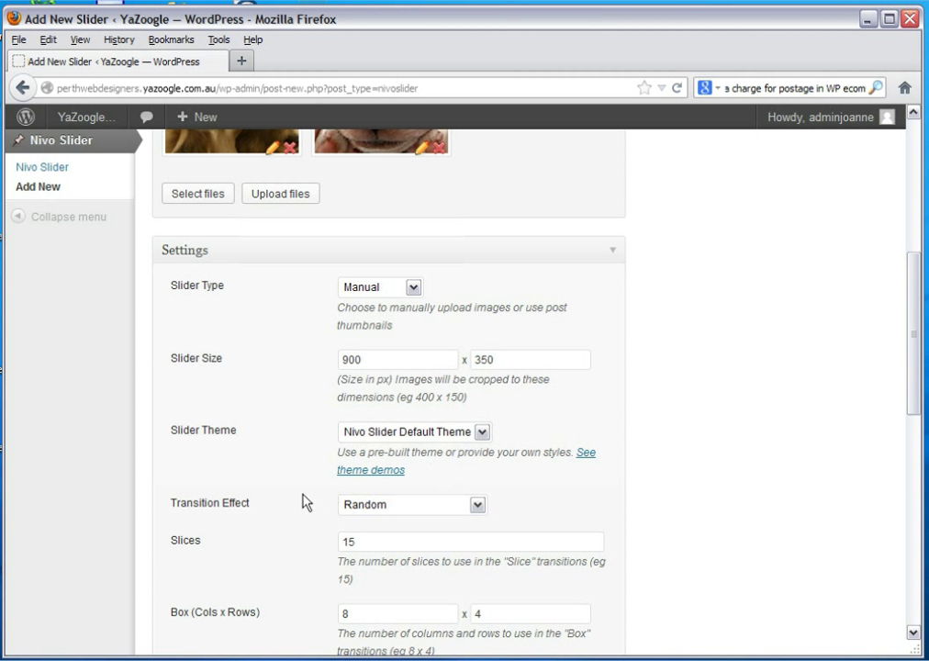
- Set the slider's transition effect to Fade
scroll(407, 425, down, 2)
click(413, 412)
click(396, 437)
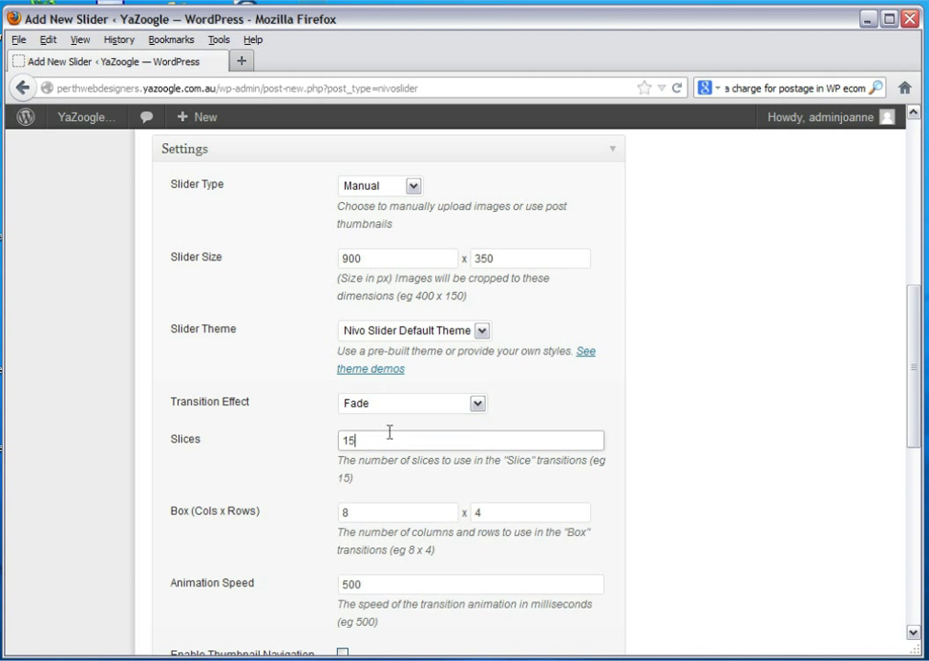
click(394, 406)
click(376, 437)
scroll(301, 466, down, 6)
scroll(303, 462, down, 5)
scroll(300, 462, up, 7)
scroll(301, 462, up, 11)
scroll(301, 463, down, 3)
scroll(385, 394, down, 4)
scroll(229, 413, up, 11)
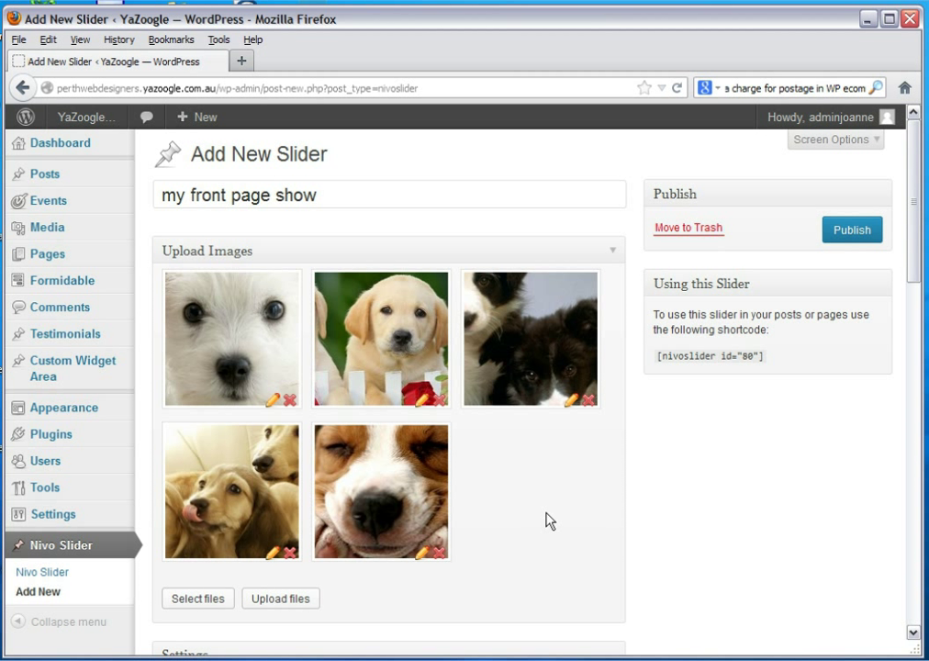
- Publish the 'my front page show' slider
click(848, 235)
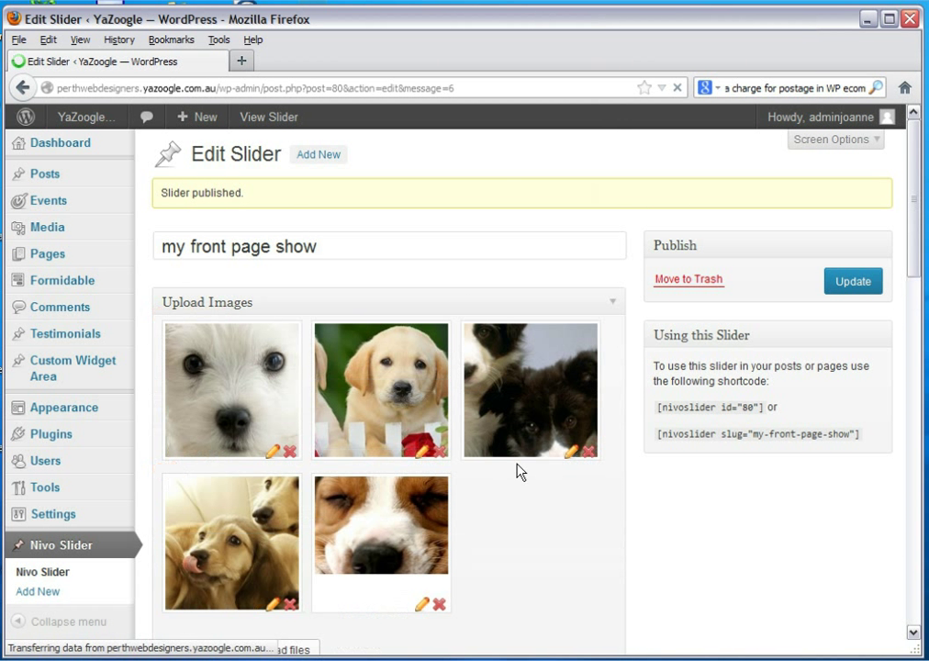
- From All Pages, open the Nivo Slider page in the editor
mouse_move(22, 256)
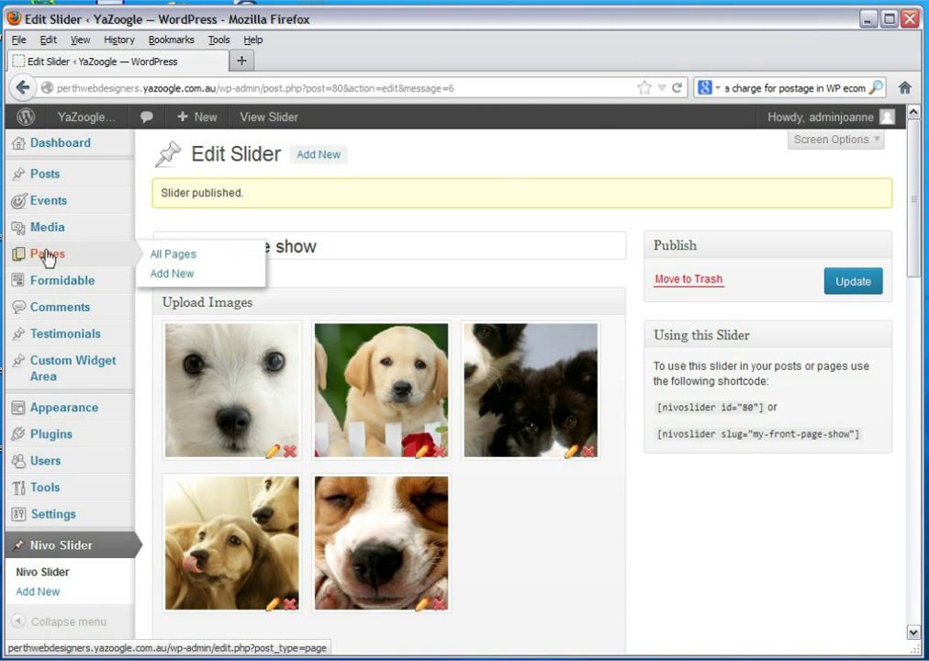
click(180, 256)
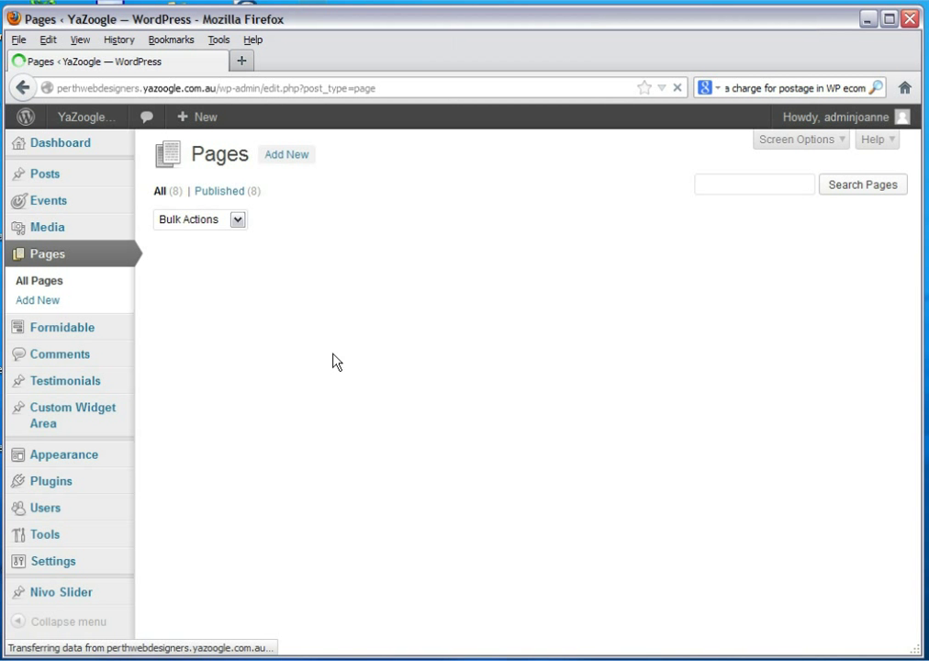
scroll(381, 355, down, 3)
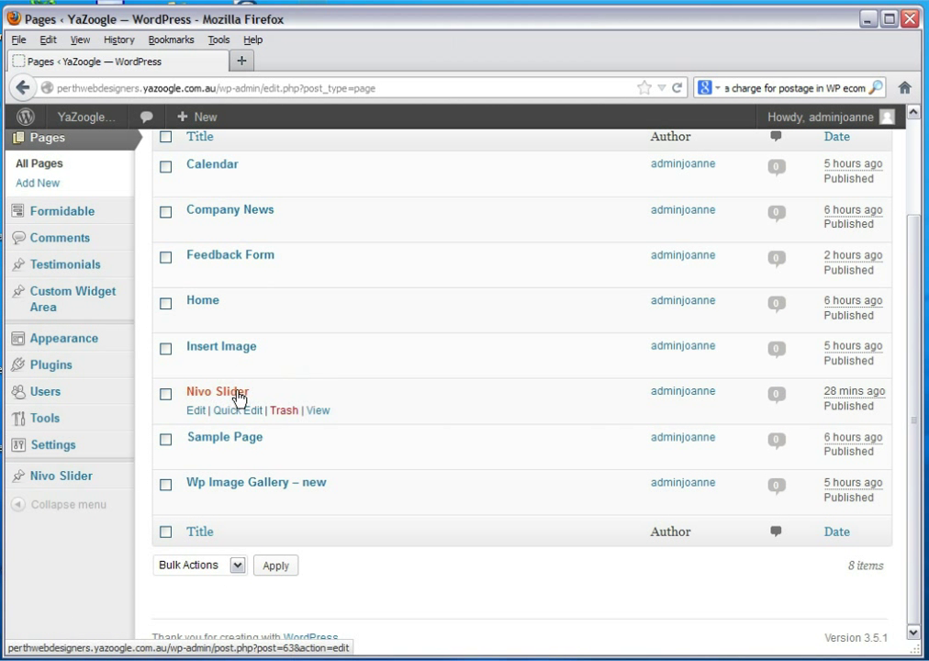
click(196, 411)
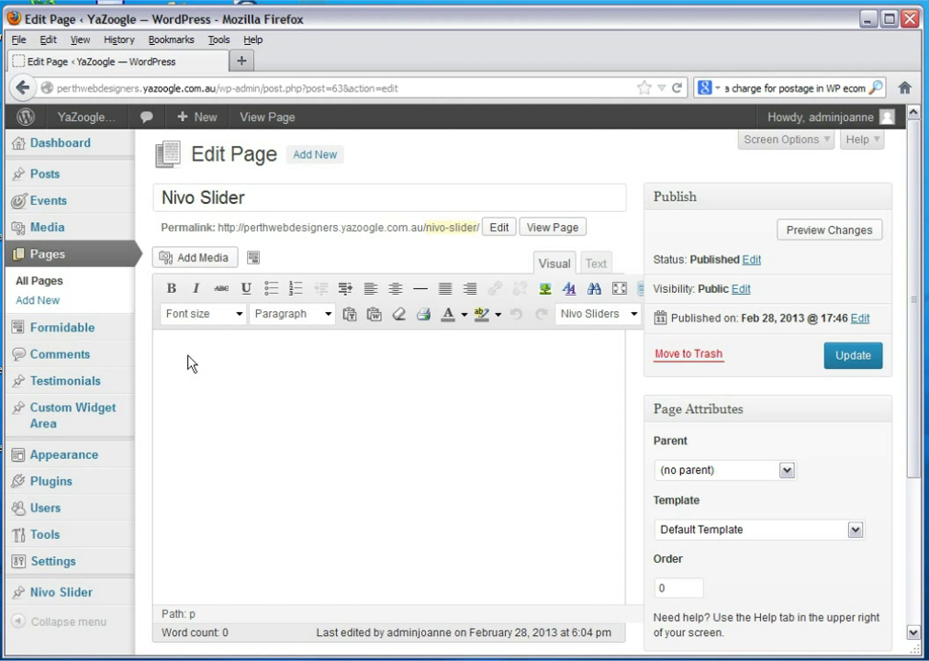
- Insert the 'my front page show' slider shortcode, update the page, and view it live
click(188, 363)
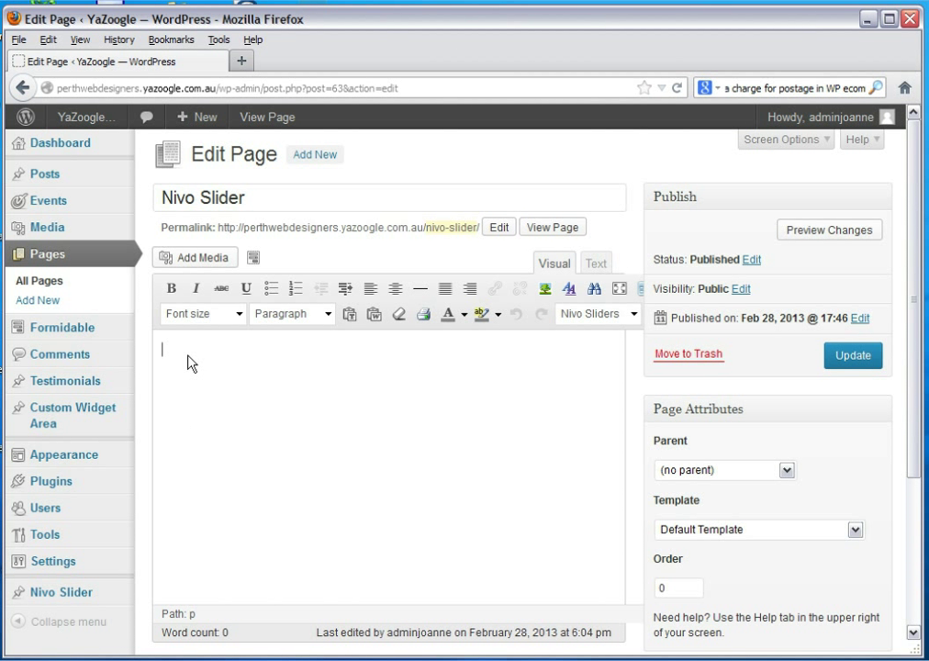
click(591, 314)
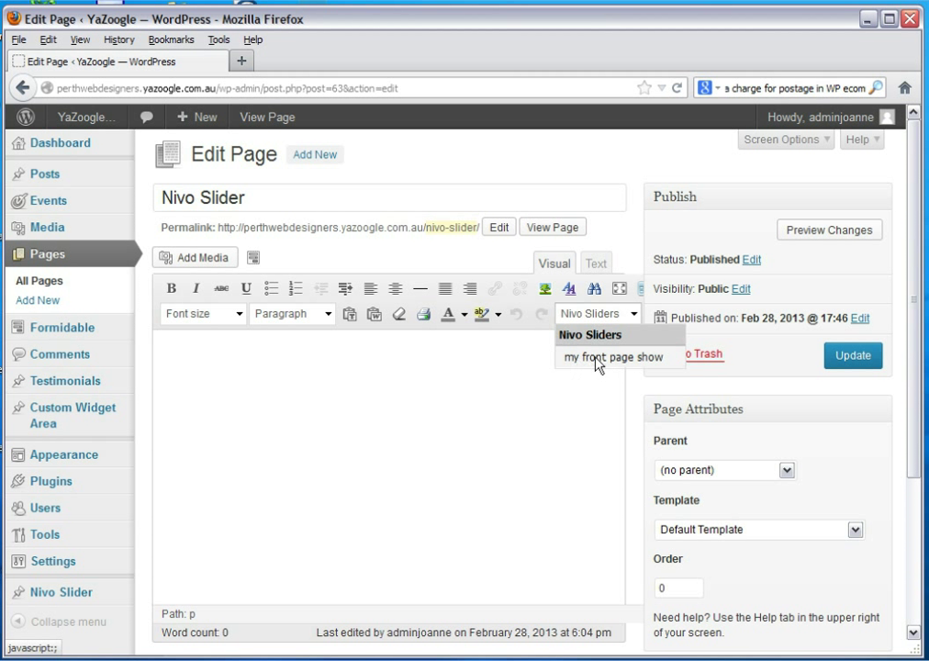
click(596, 358)
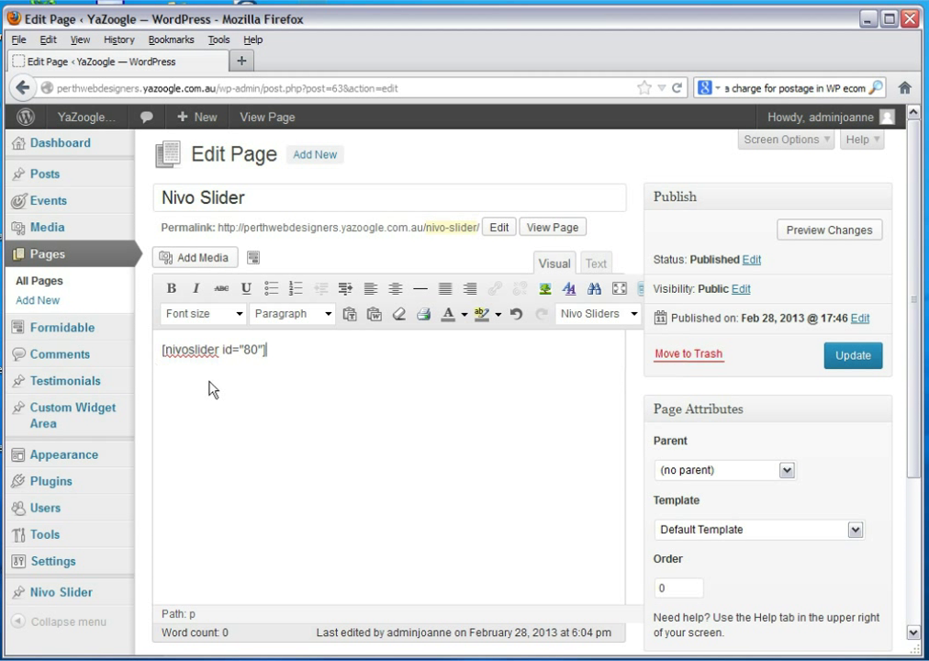
click(840, 356)
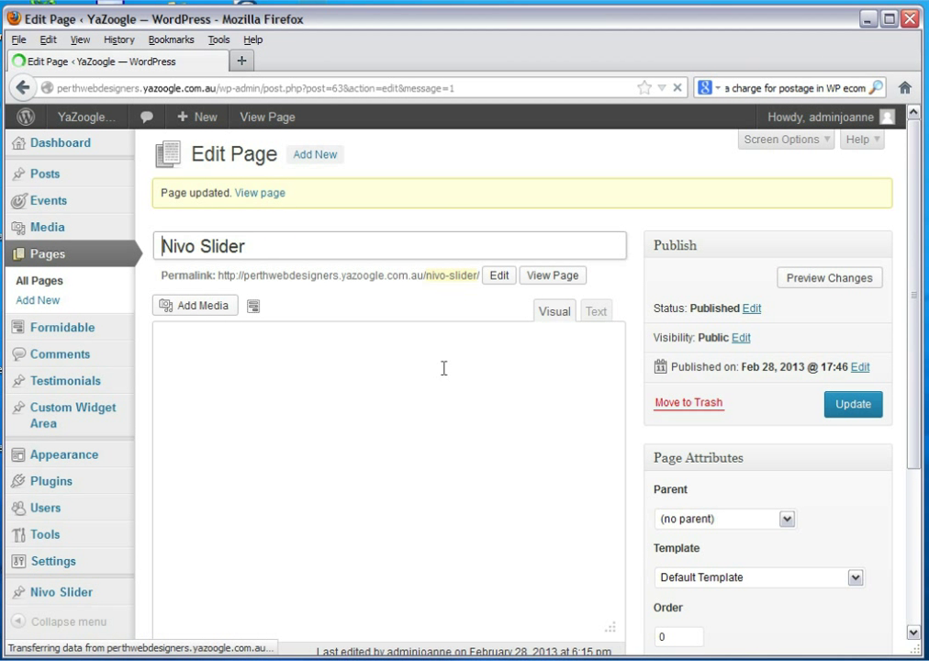
click(261, 194)
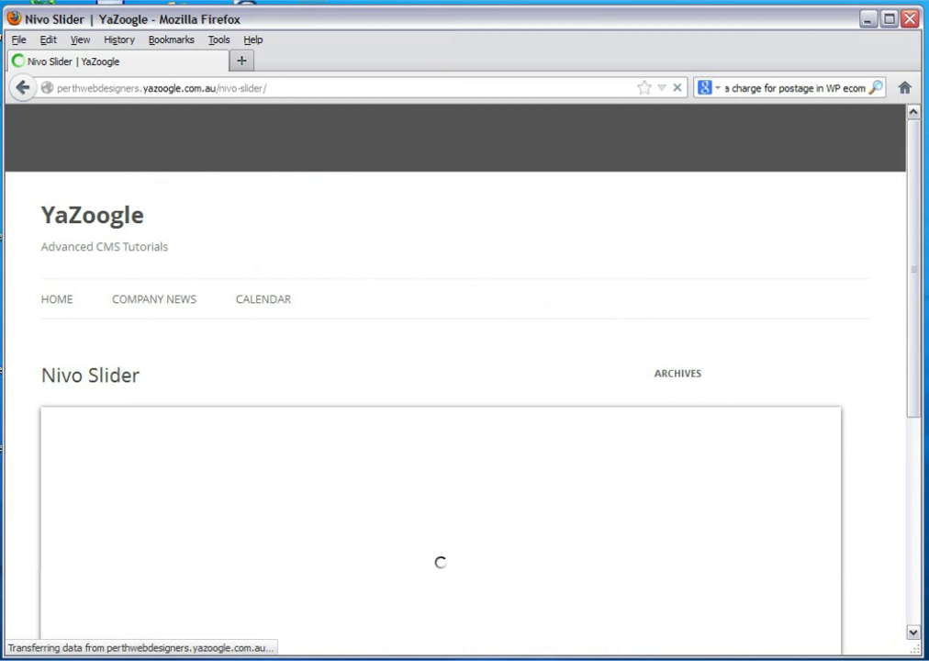
- Step through slides two to five using the navigation dots below the live slider
scroll(349, 367, down, 4)
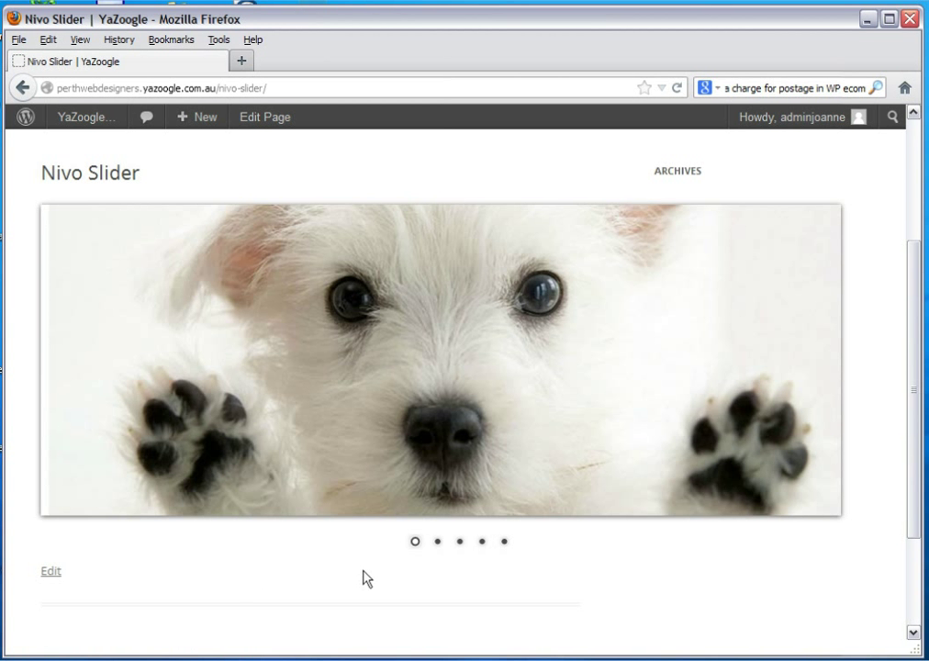
click(437, 542)
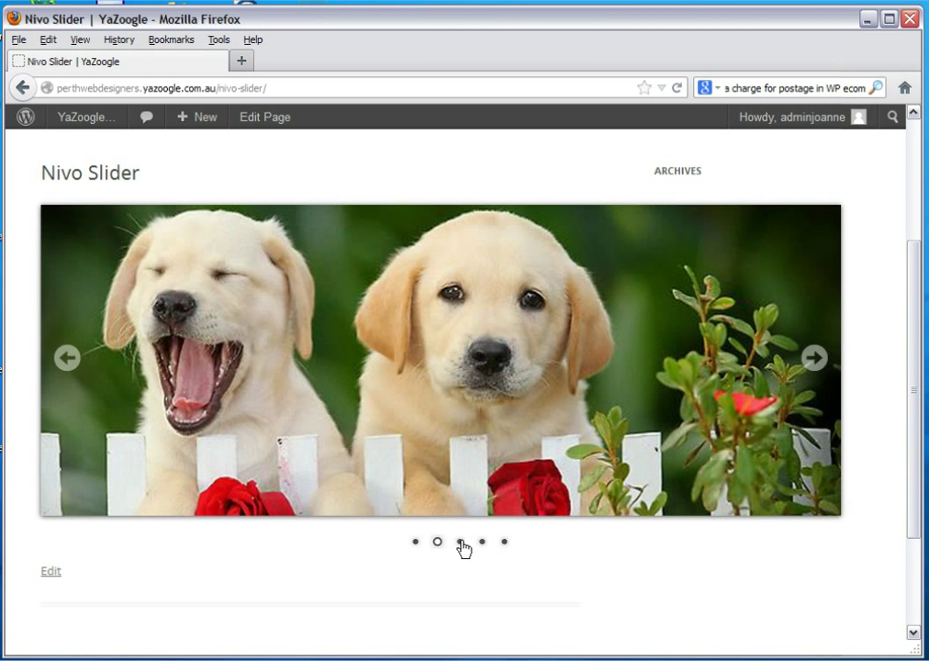
click(458, 541)
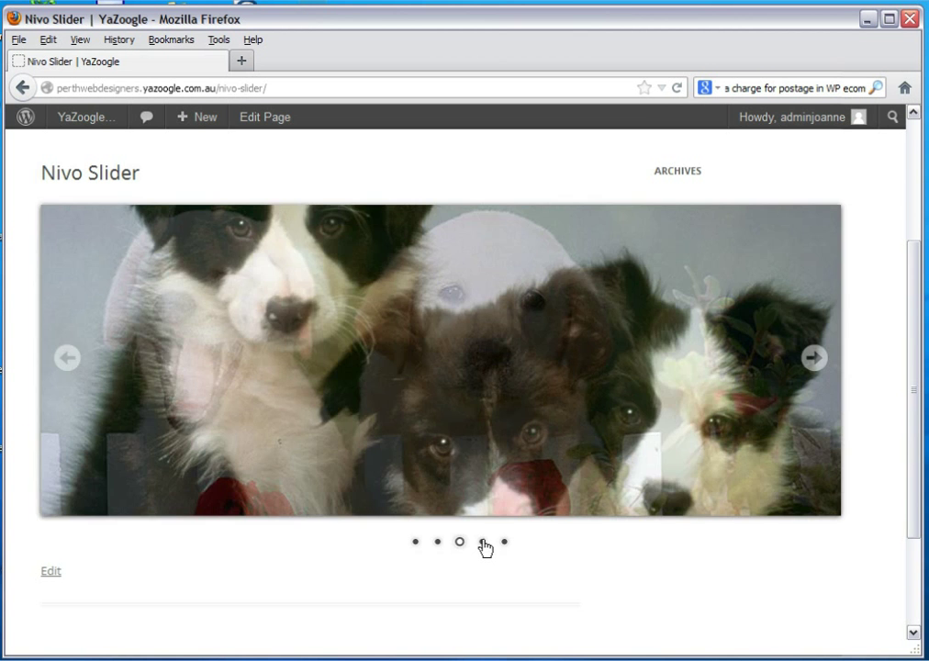
click(482, 542)
click(504, 544)
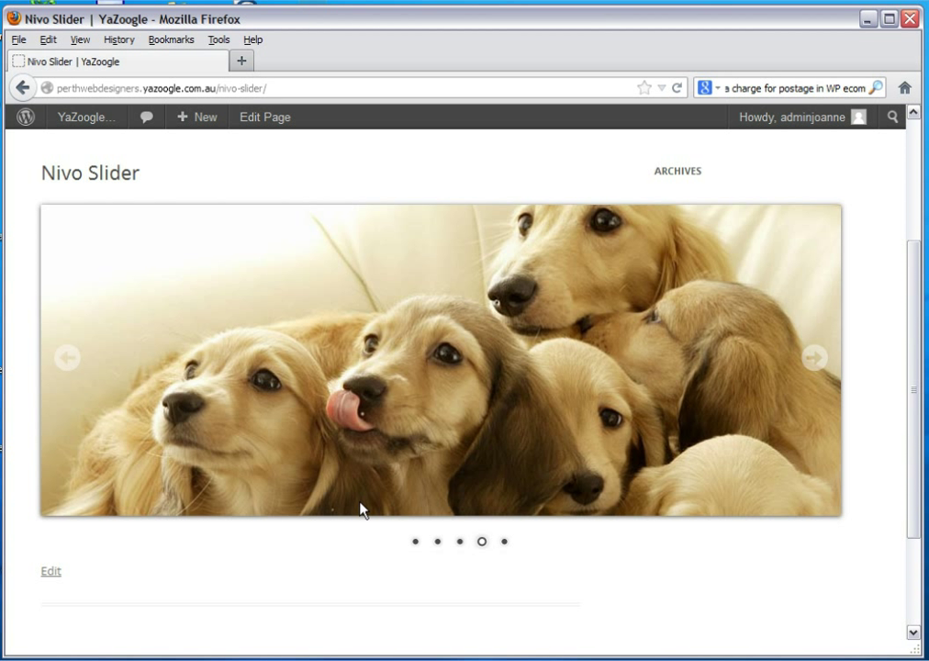
click(504, 542)
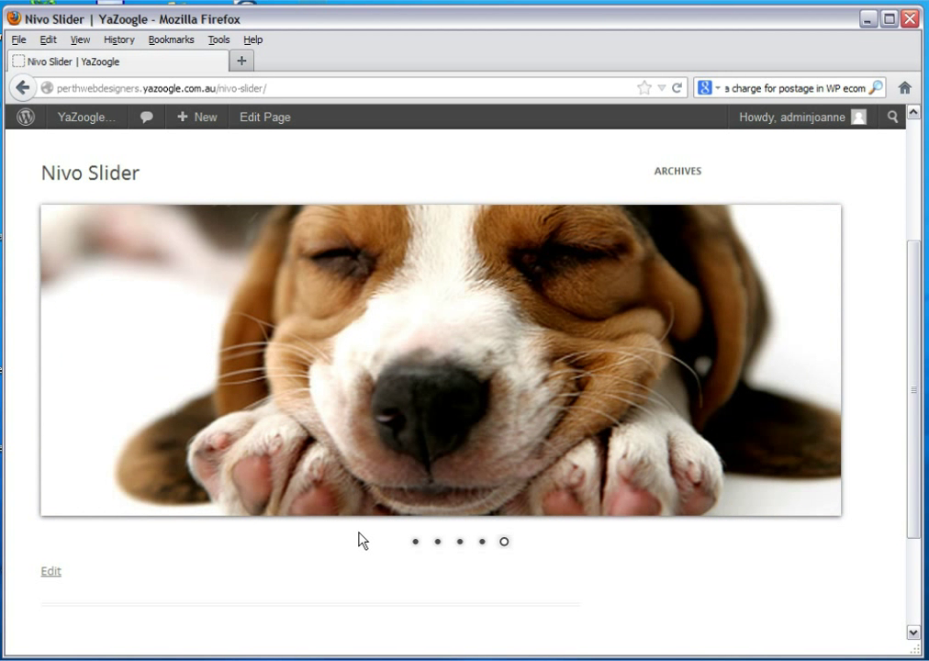